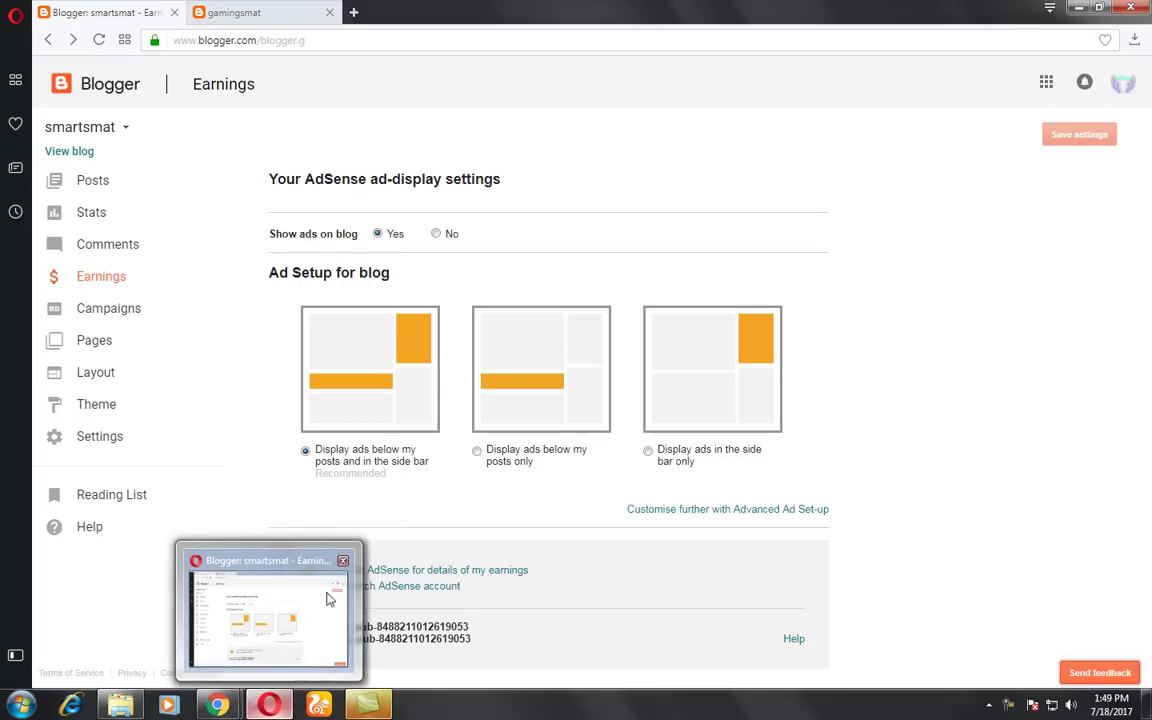
Select the smartsmat blog and open its Earnings settings
left_click(113, 127)
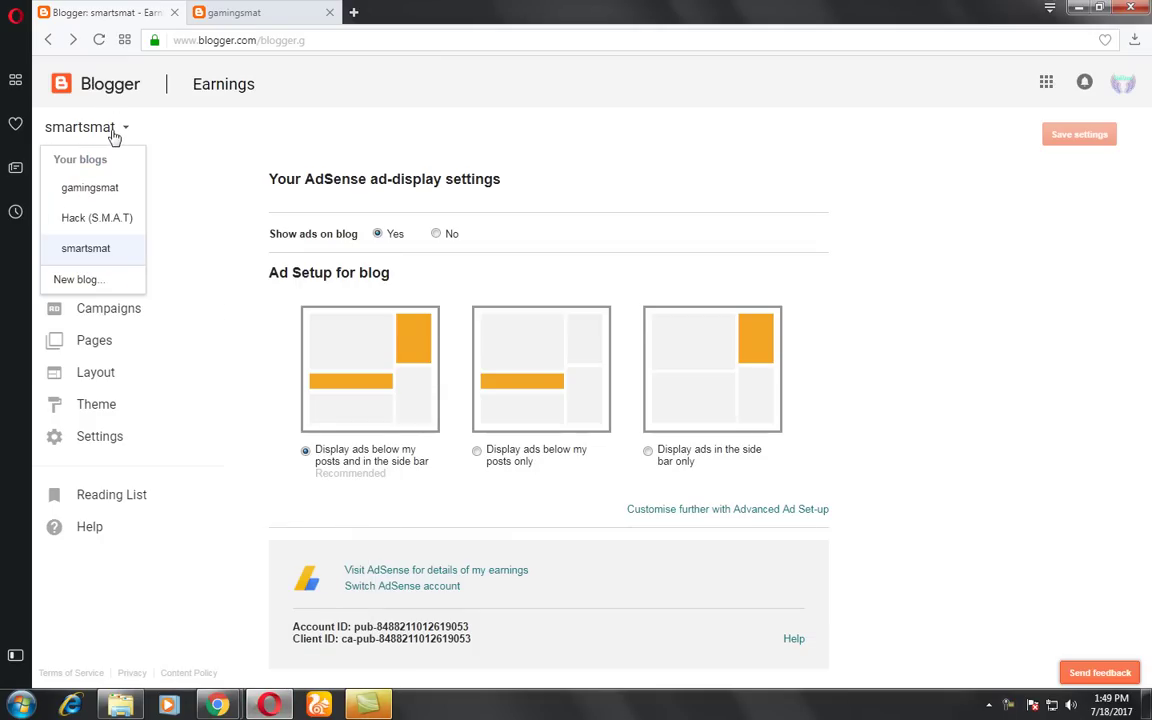
left_click(98, 258)
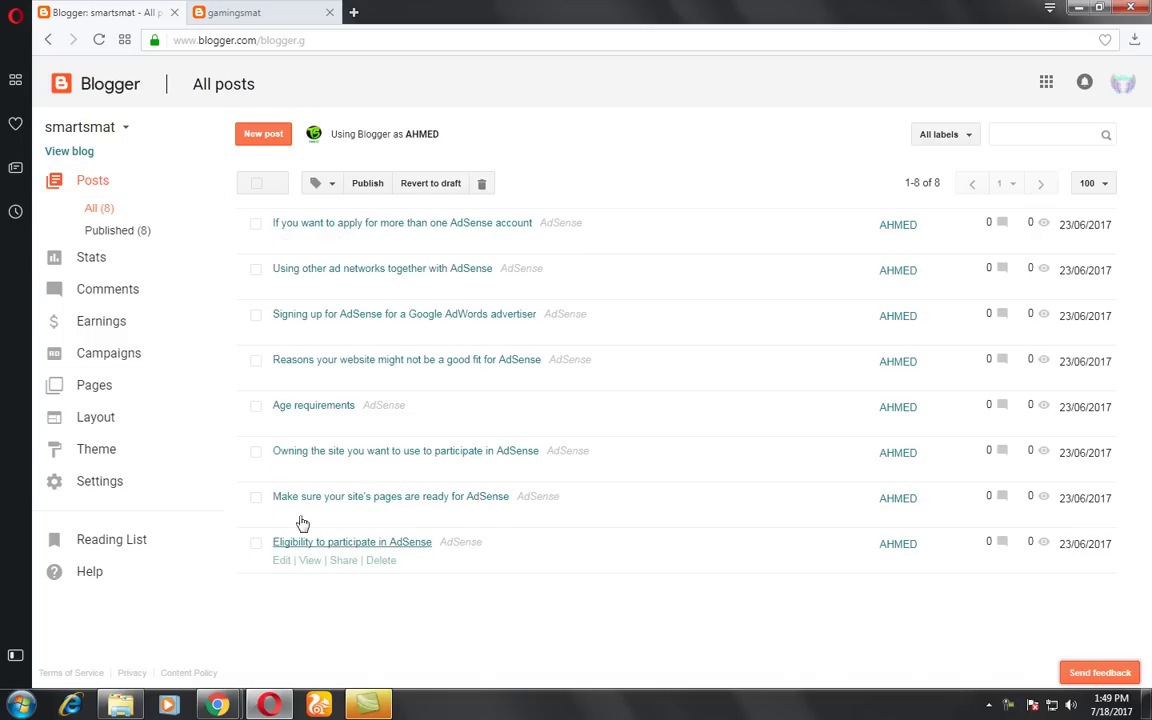
left_click(126, 330)
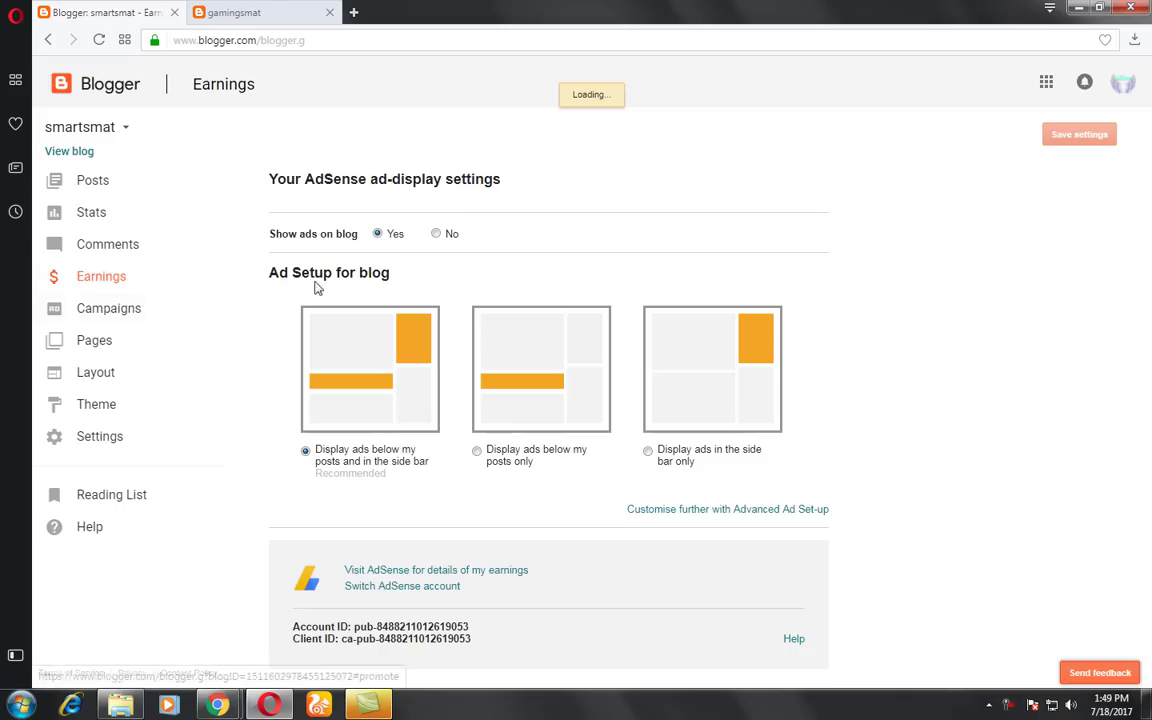
Examine the AdSense ad-display settings, including the Show ads on blog option and the Ad Setup for blog section
triple_click(324, 268)
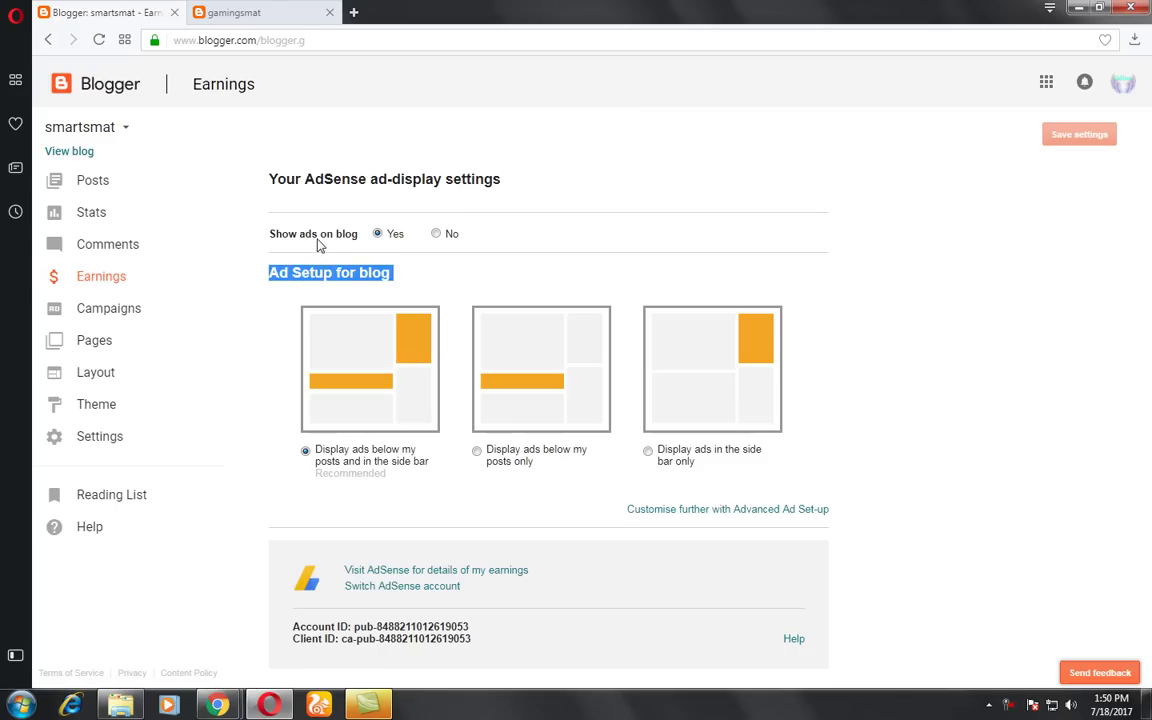
triple_click(316, 244)
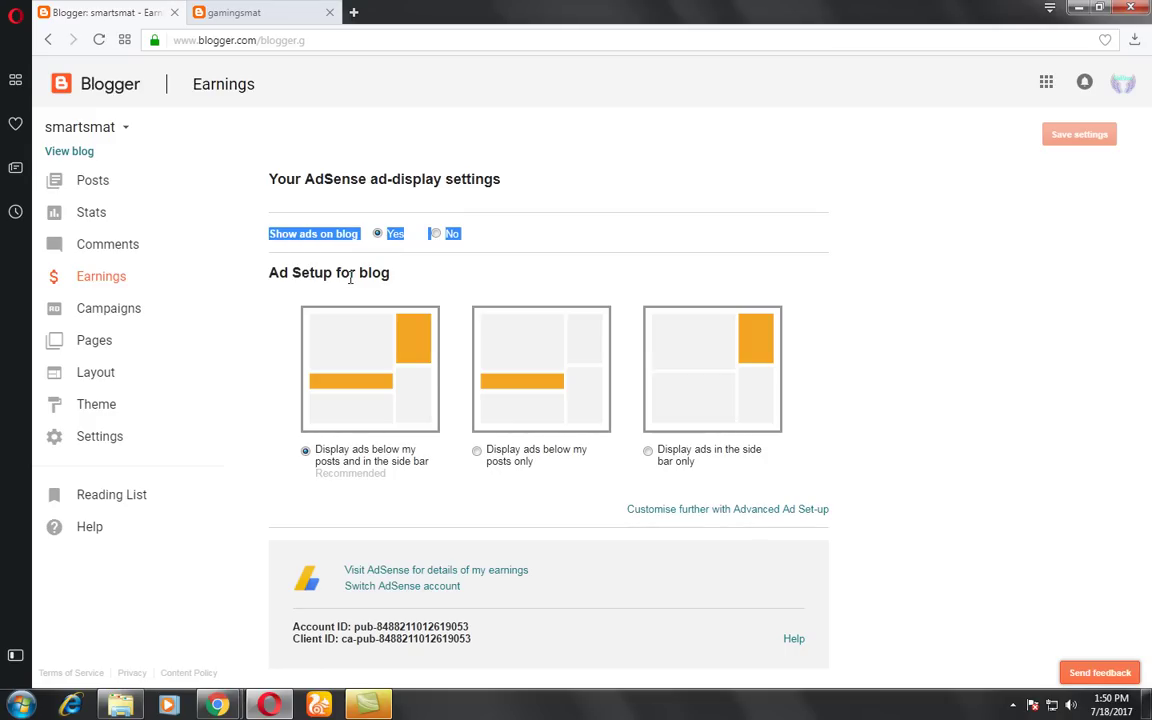
left_click(452, 200)
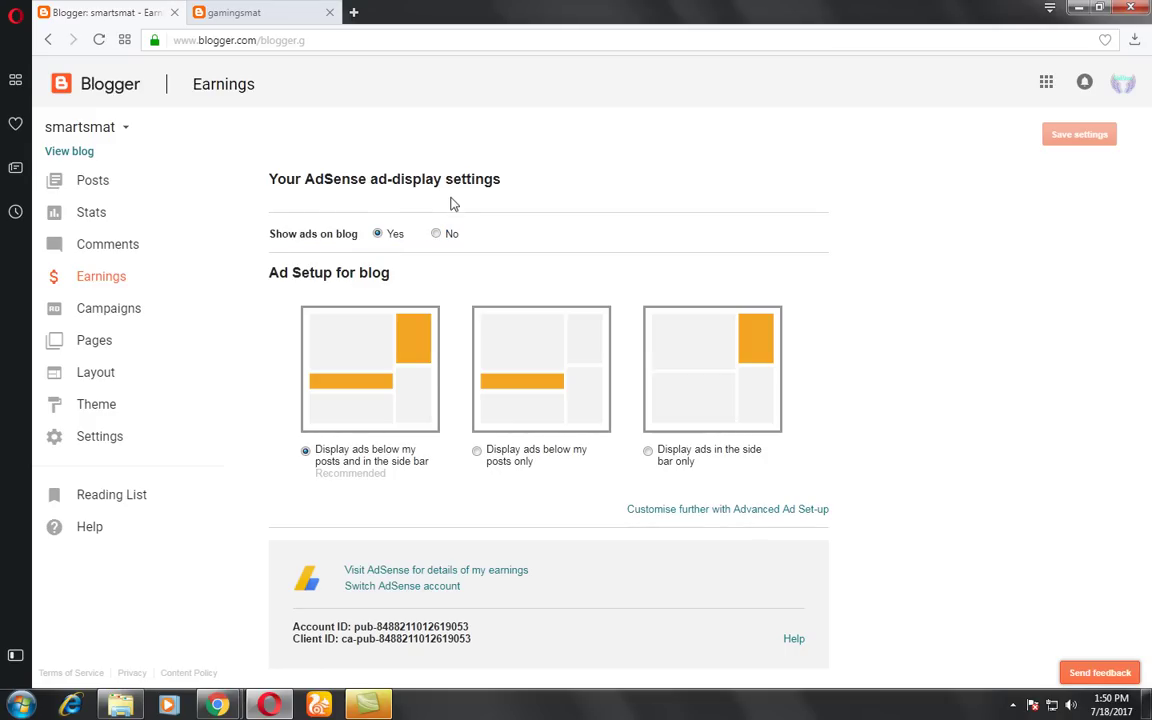
triple_click(340, 240)
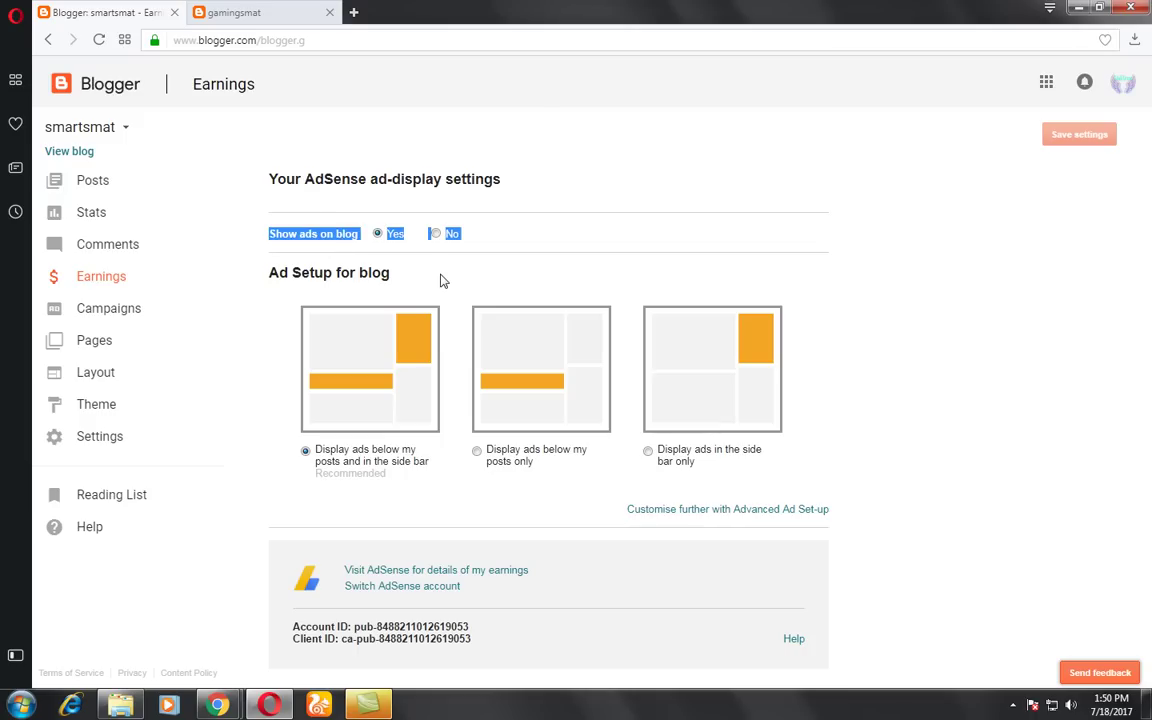
left_click(300, 247)
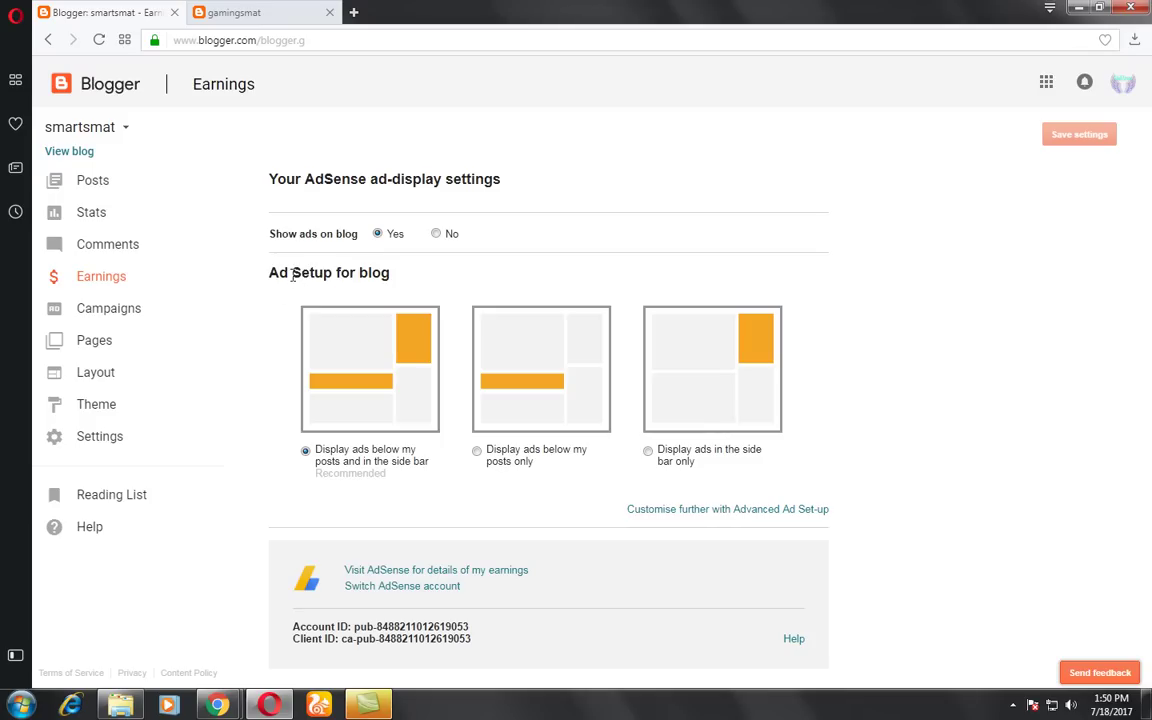
triple_click(293, 276)
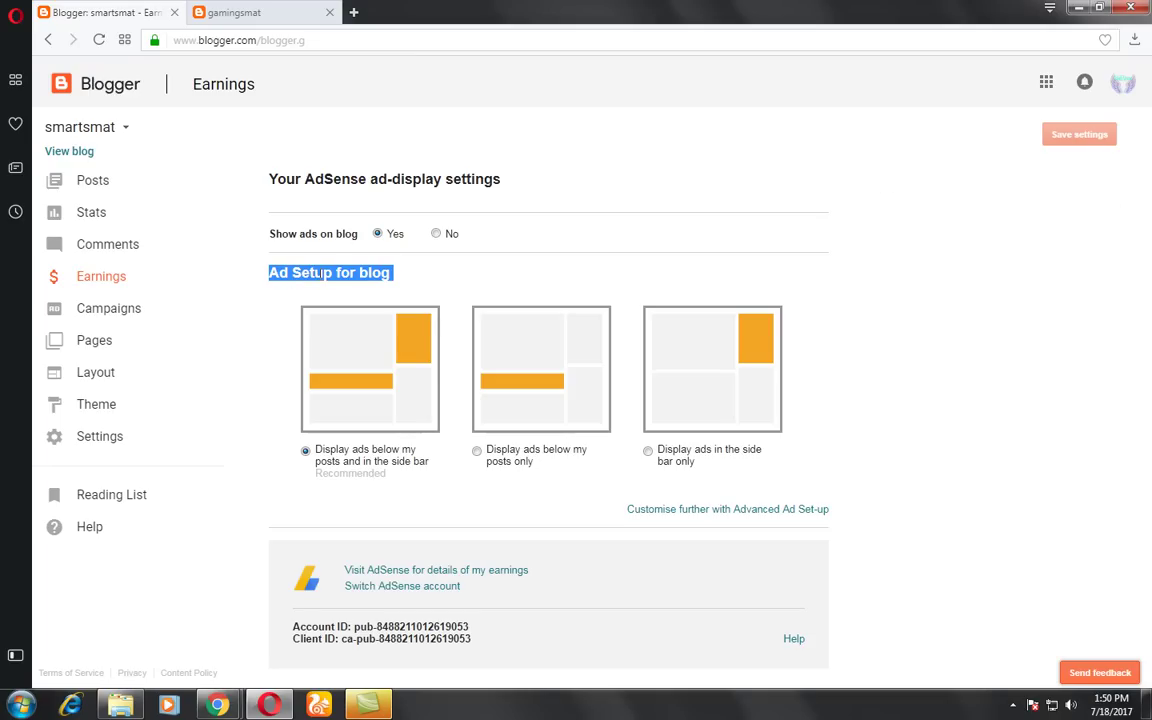
double_click(308, 272)
left_click_drag(264, 272, 582, 274)
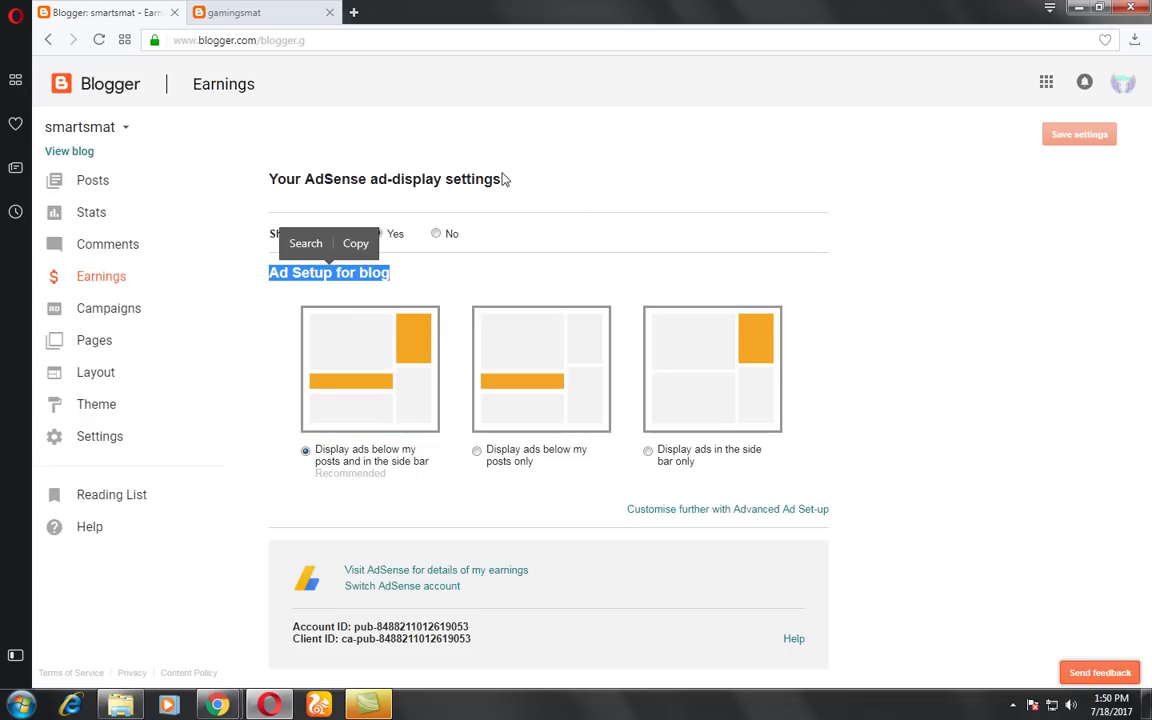
left_click_drag(424, 155, 590, 185)
left_click(637, 160)
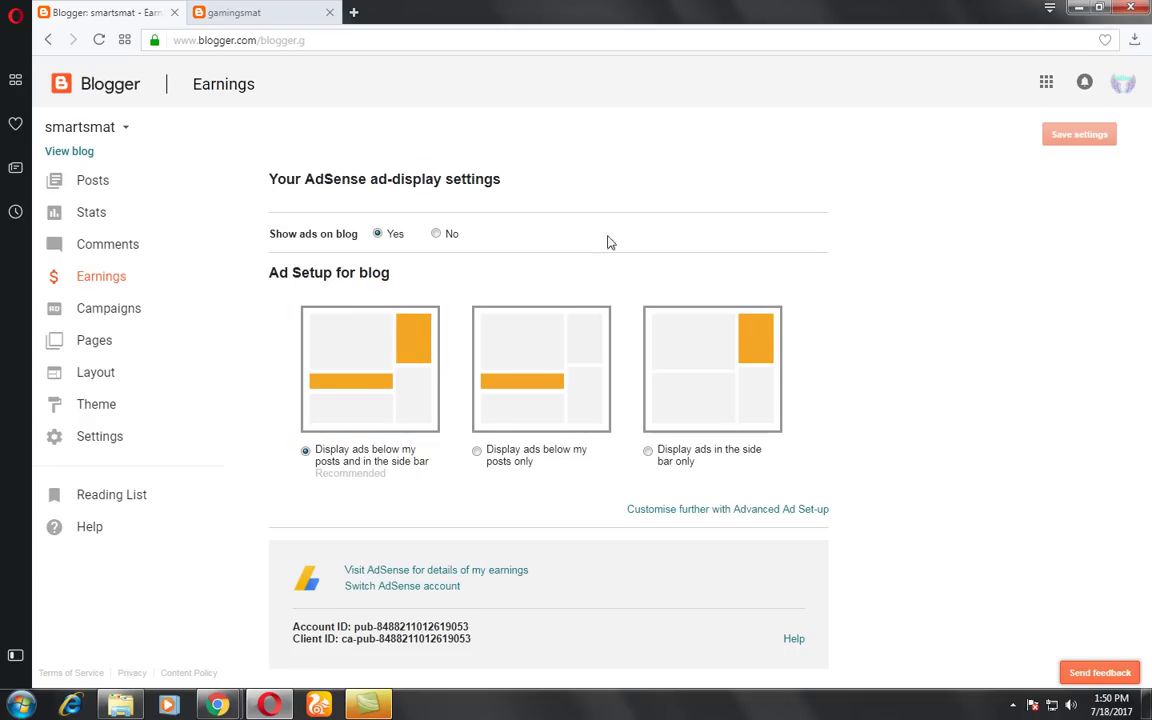
Start switching the blog's AdSense account and choose the currently signed-in Google account for the AdSense sign-up
left_click(381, 590)
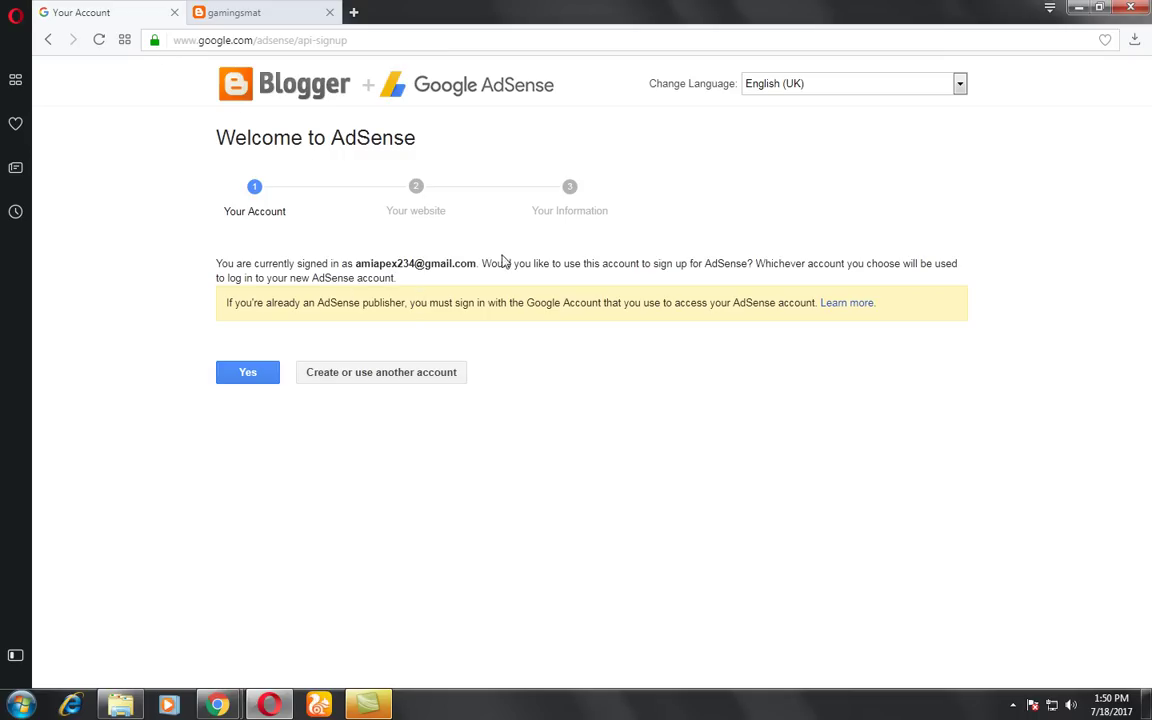
triple_click(578, 262)
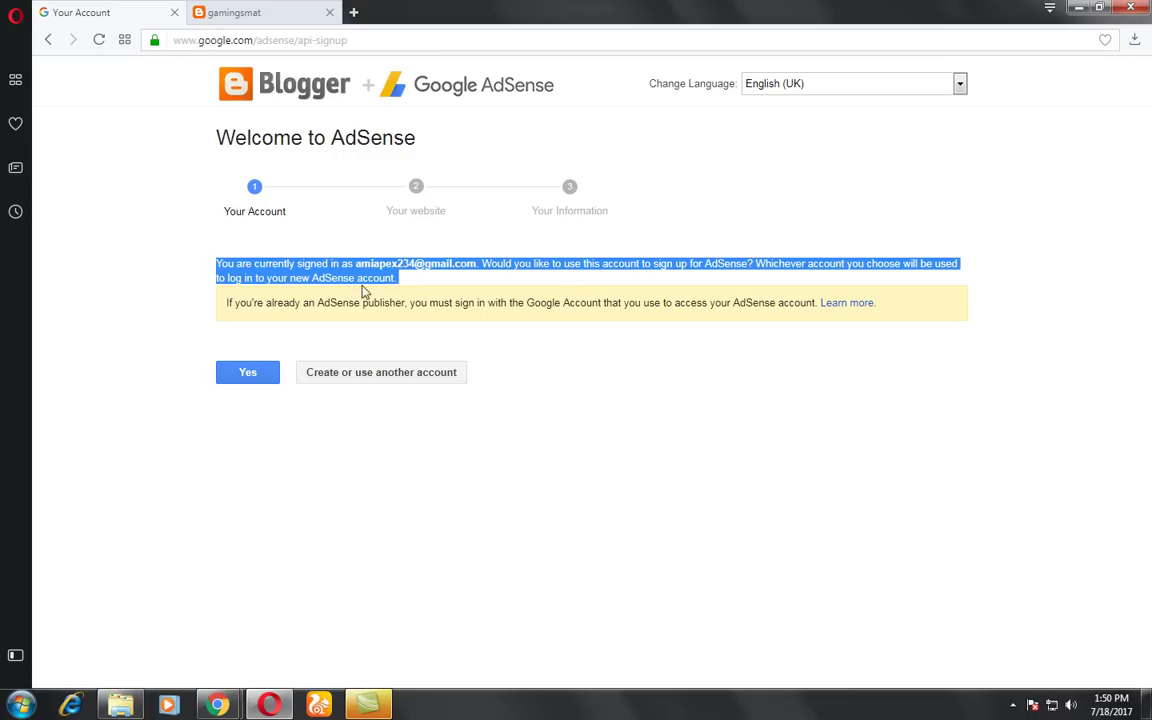
left_click(318, 270)
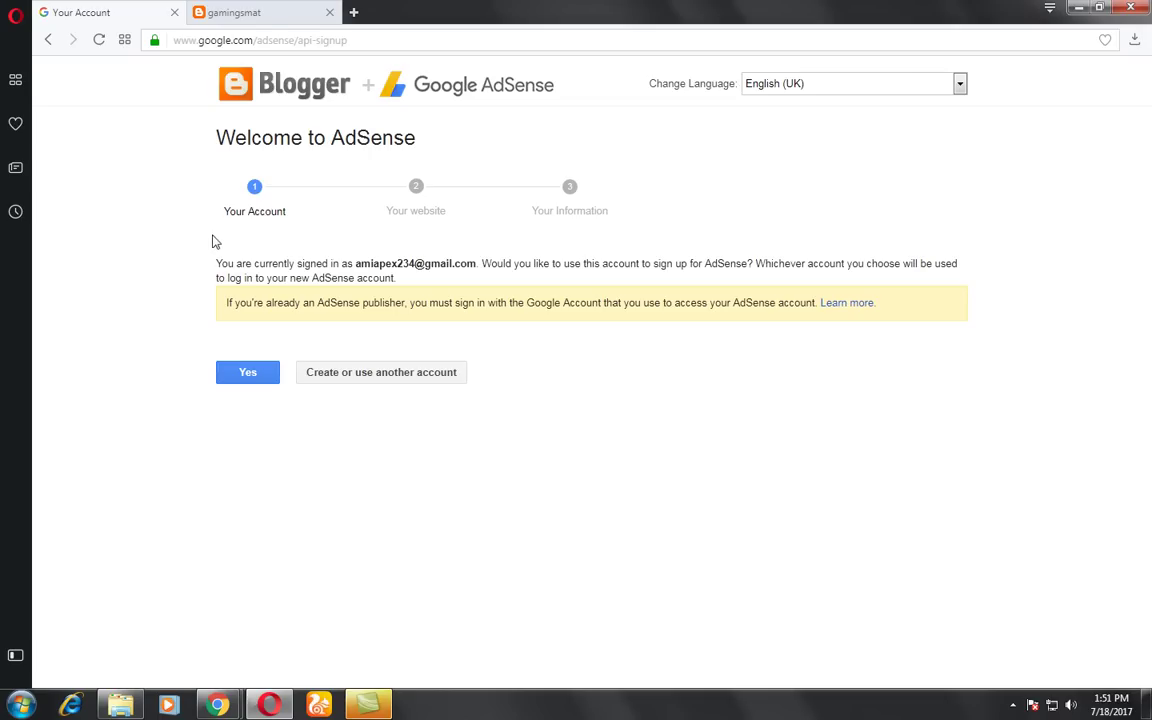
left_click_drag(216, 263, 586, 302)
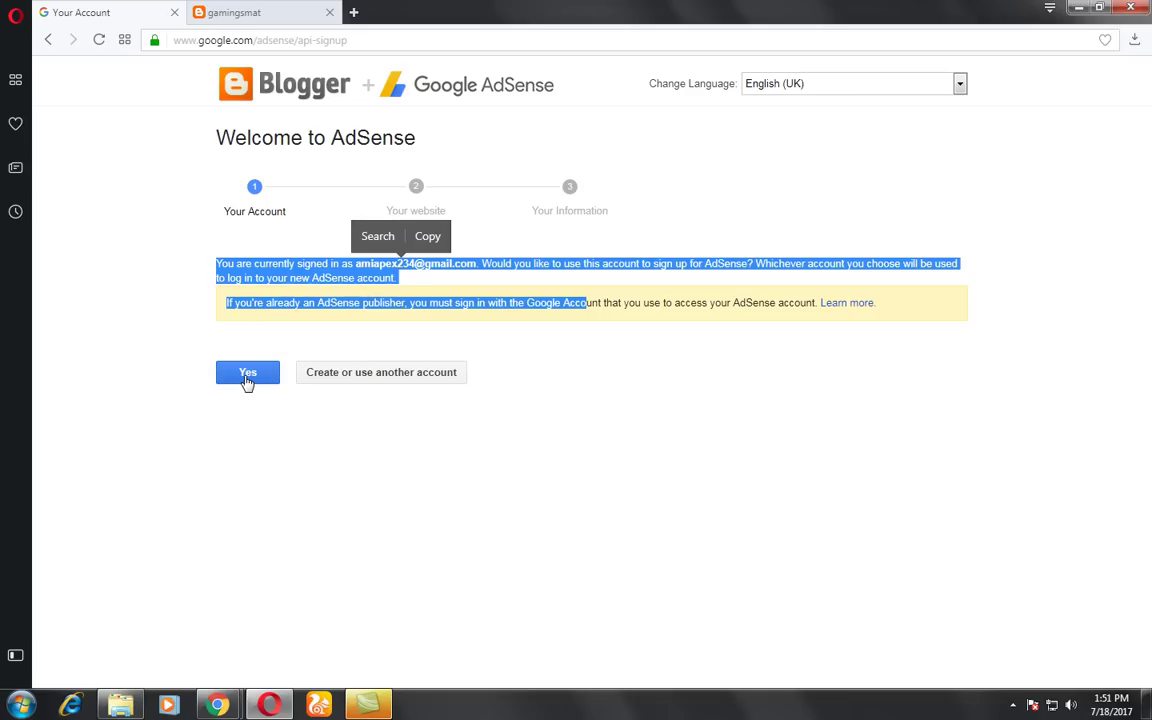
left_click(360, 306)
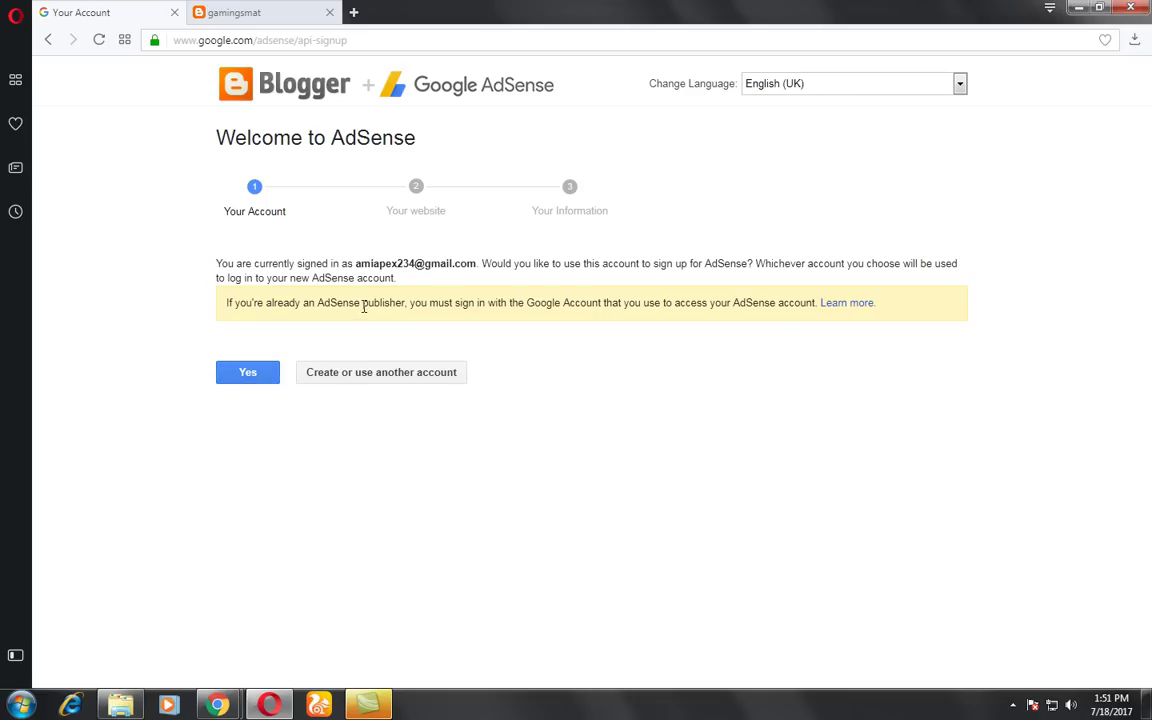
triple_click(363, 307)
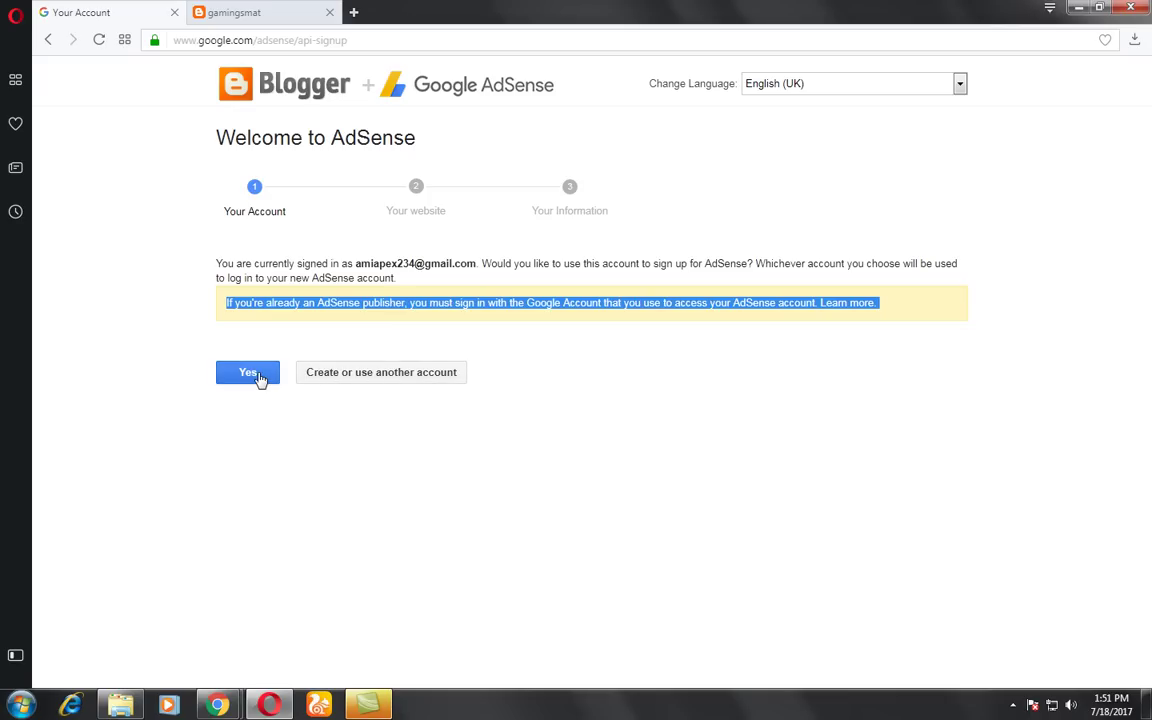
left_click(250, 379)
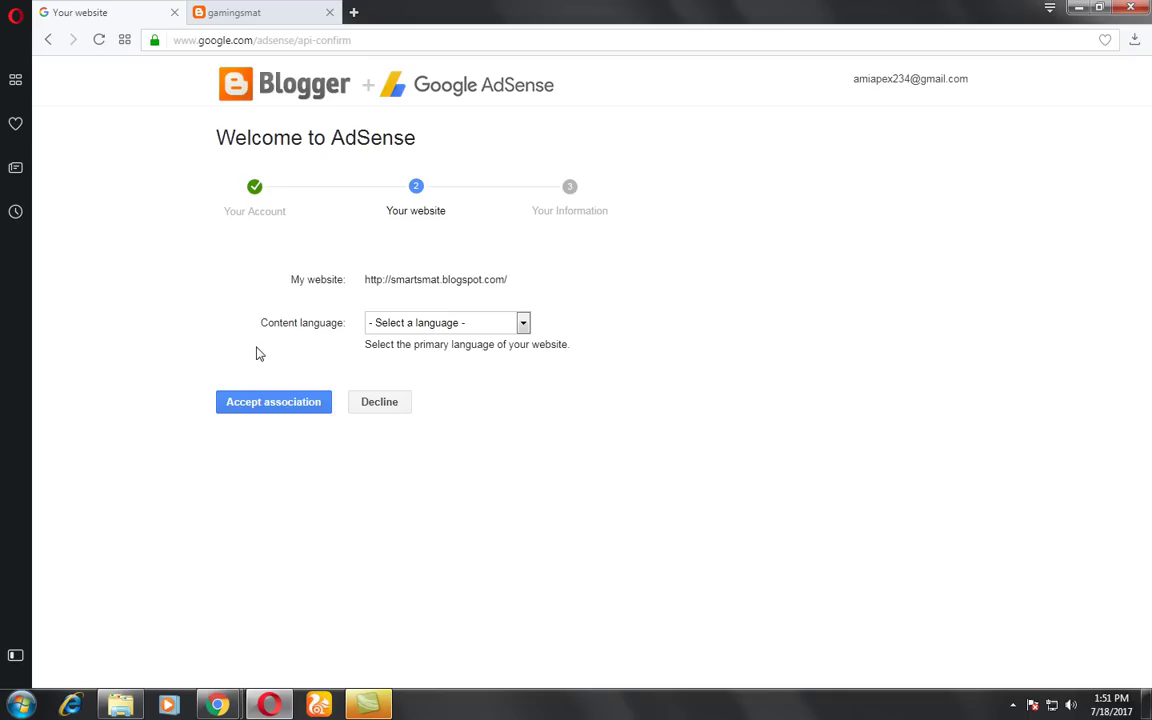
Set the website's content language to English and accept the AdSense association for smartsmat.blogspot.com
left_click(462, 324)
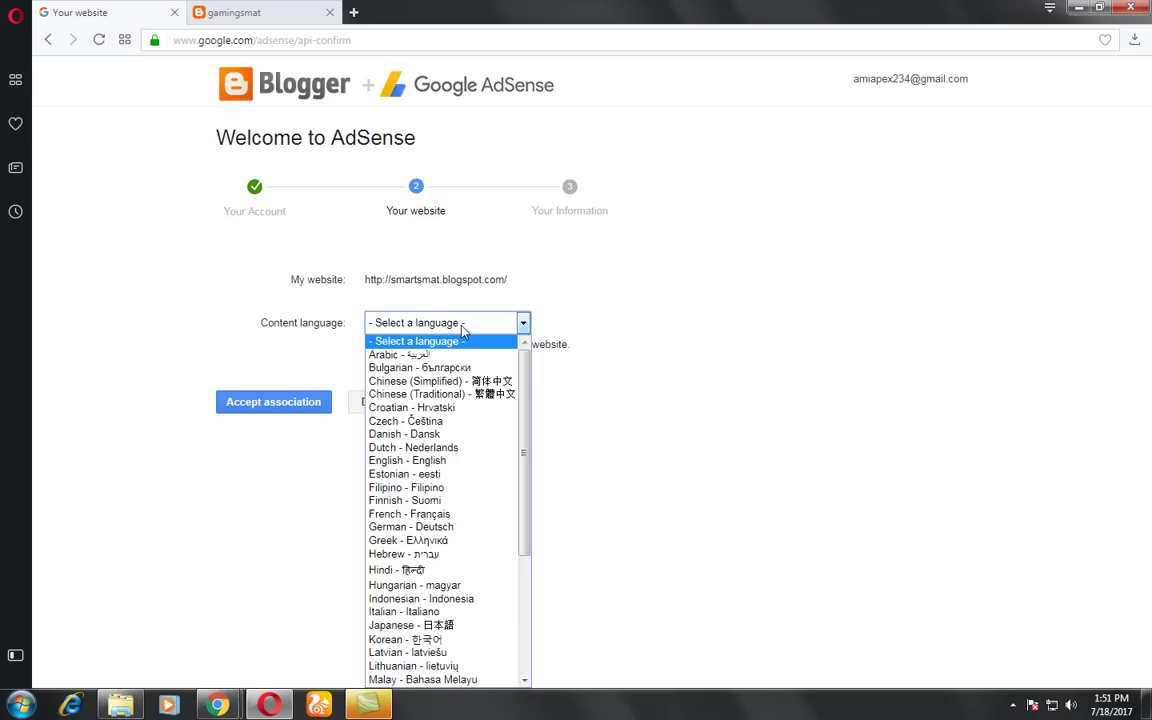
key("e")
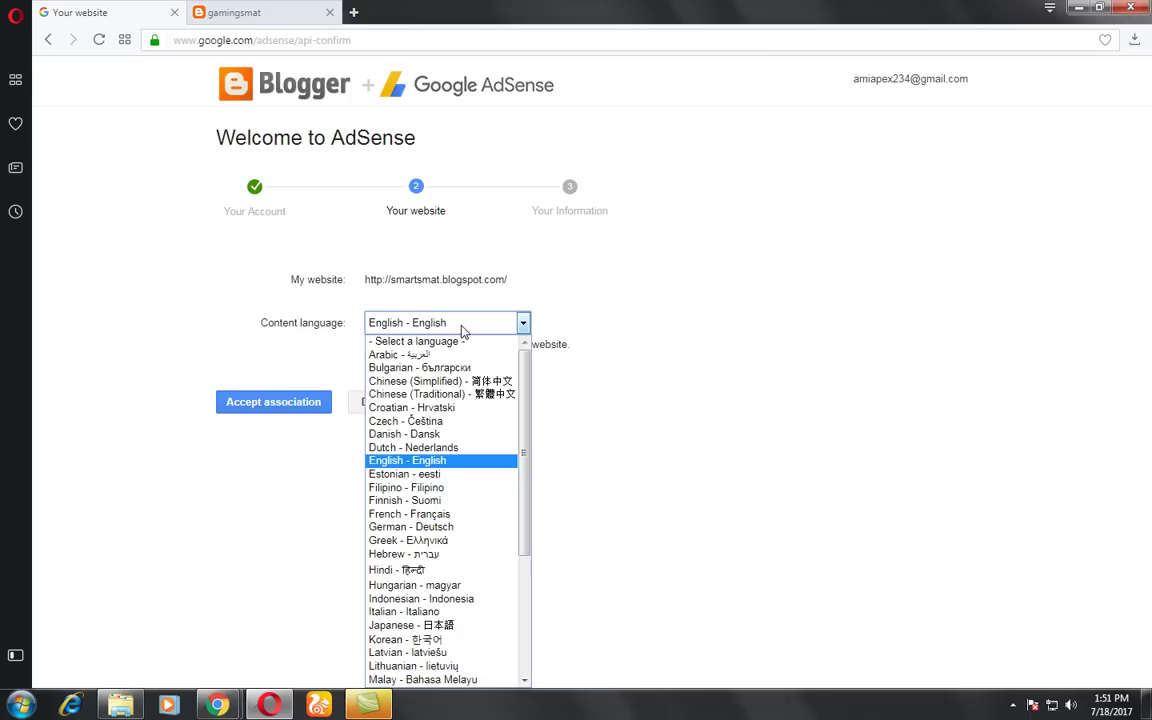
left_click(462, 331)
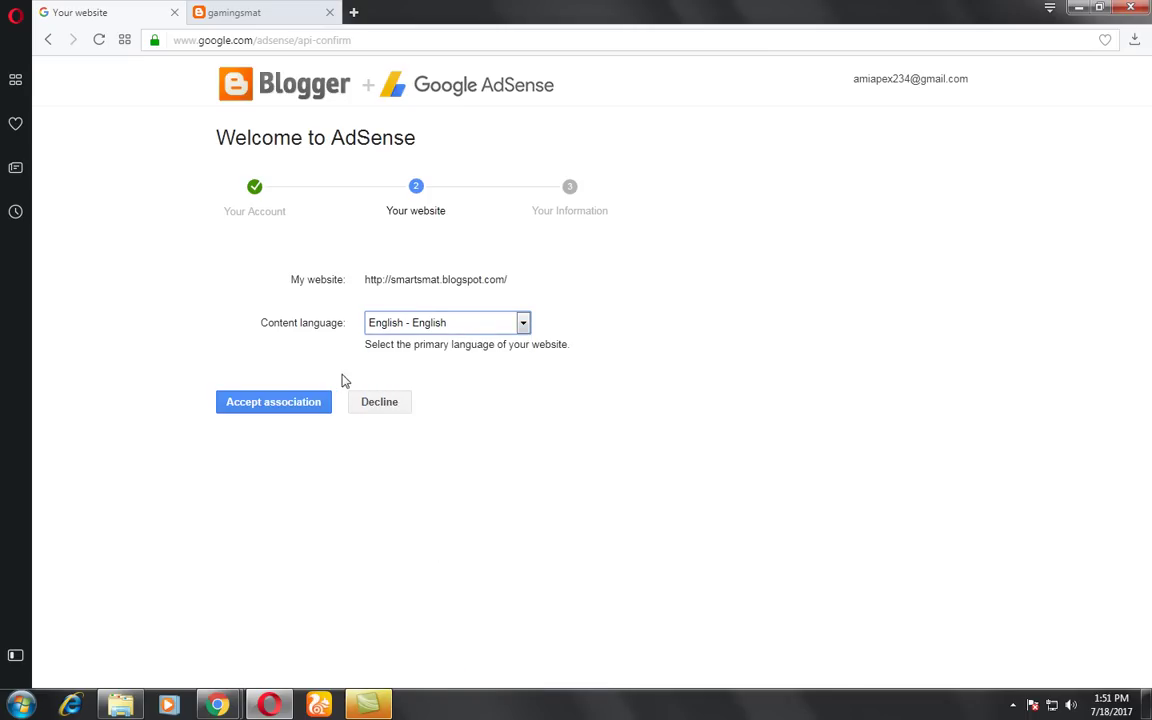
left_click(300, 410)
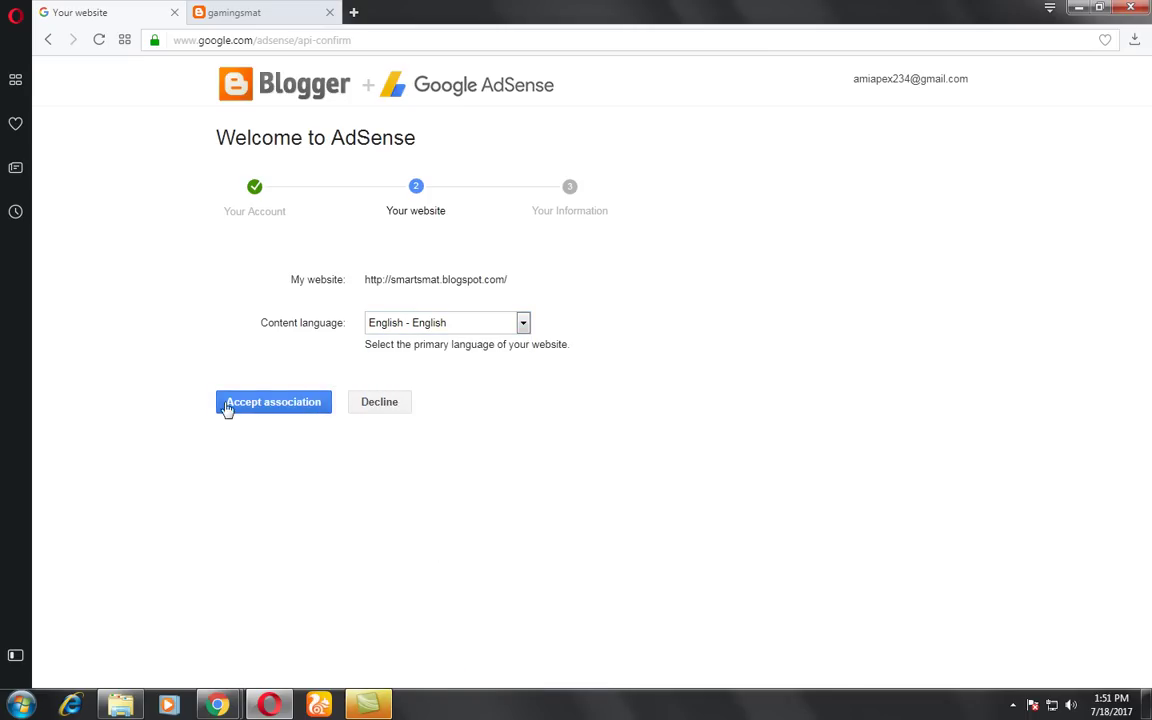
left_click(281, 409)
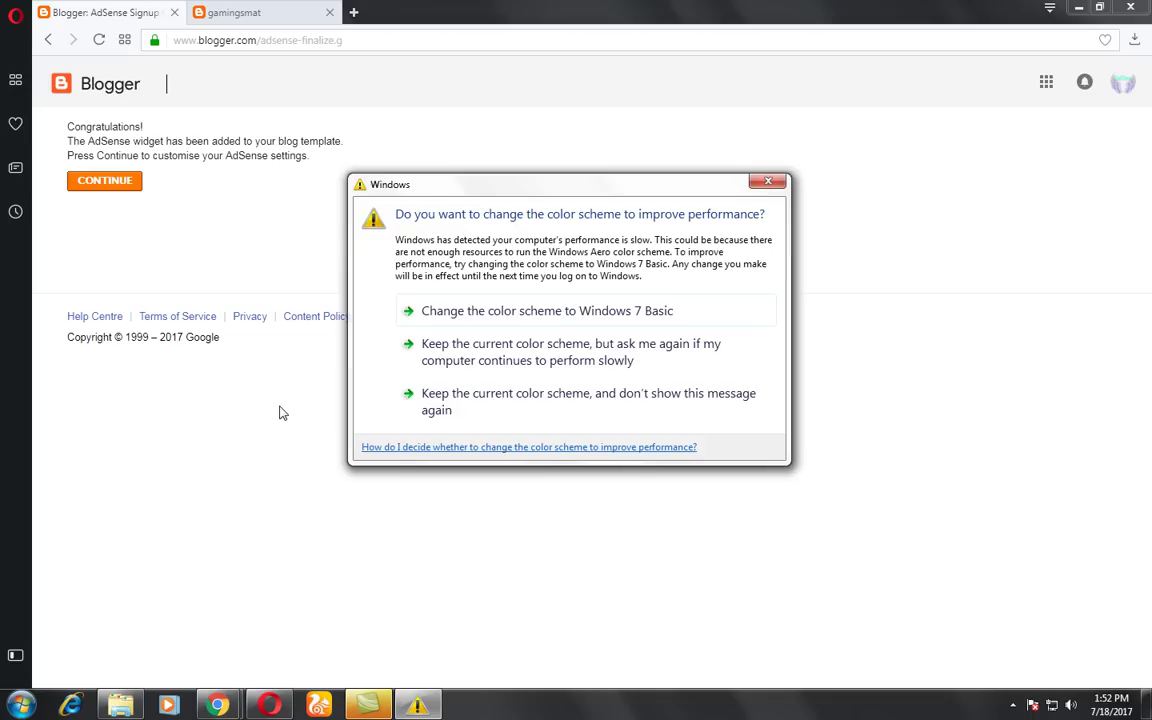
Change the Windows color scheme to Windows 7 Basic and continue to the blog's AdSense settings
left_click(445, 315)
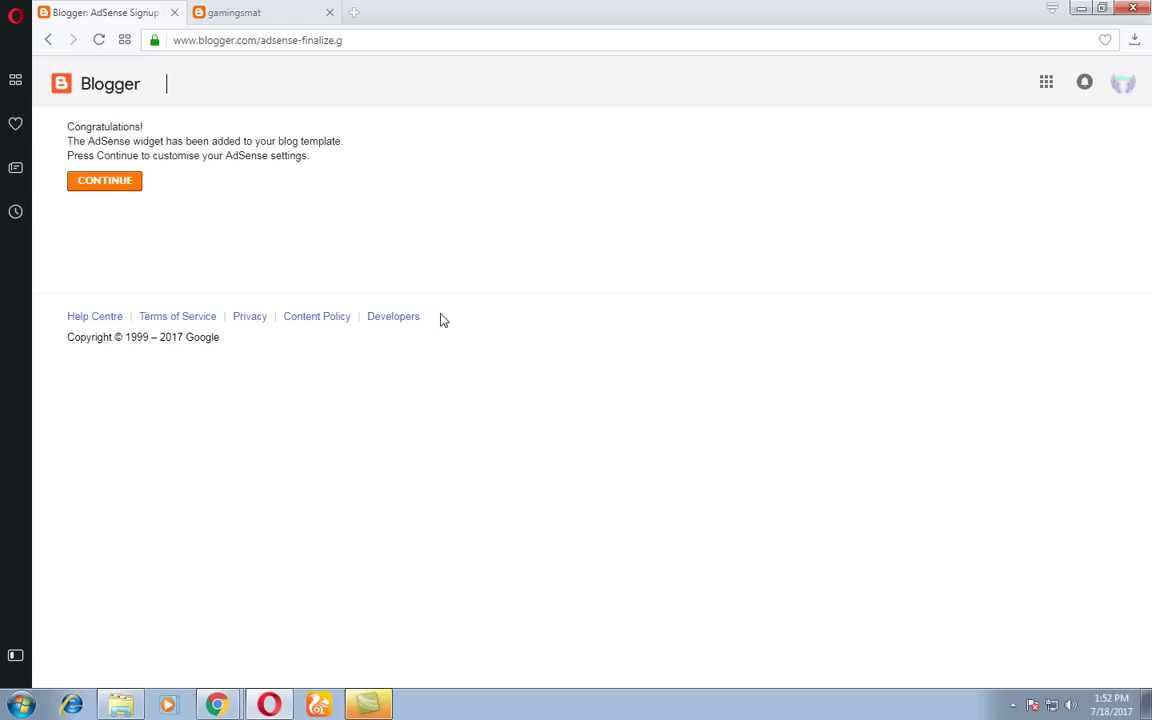
left_click(129, 189)
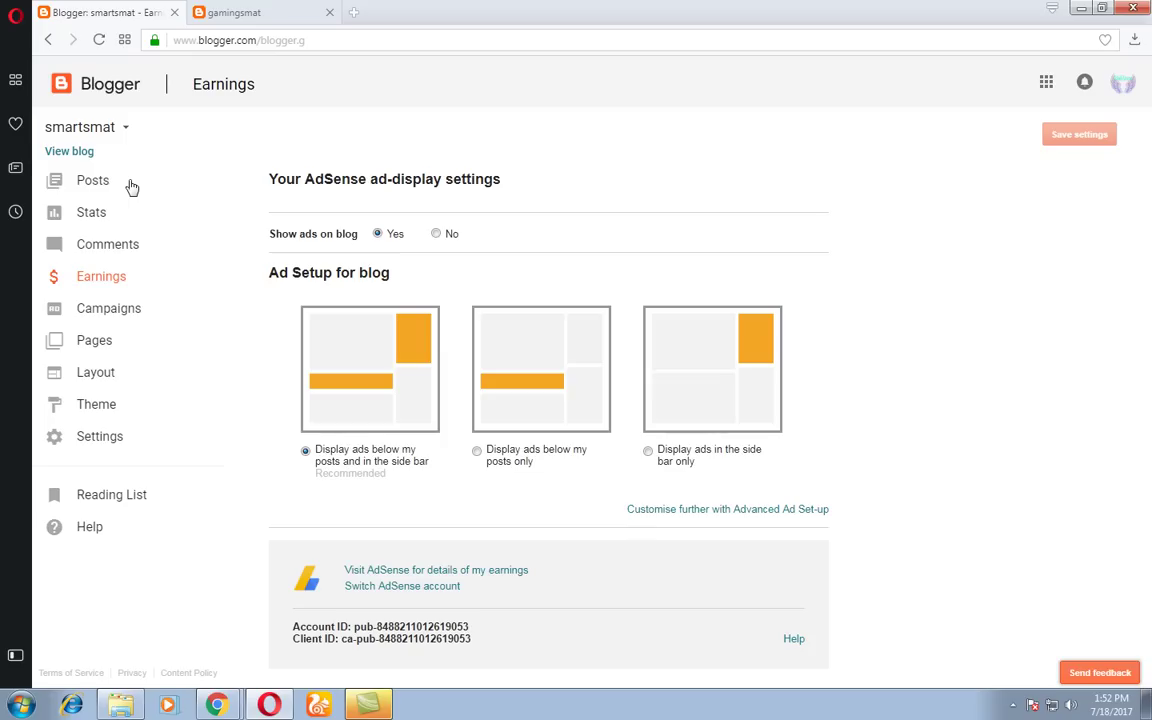
Open the blog's layout and review its gadget sections from the header through the main area and sidebar
left_click(141, 379)
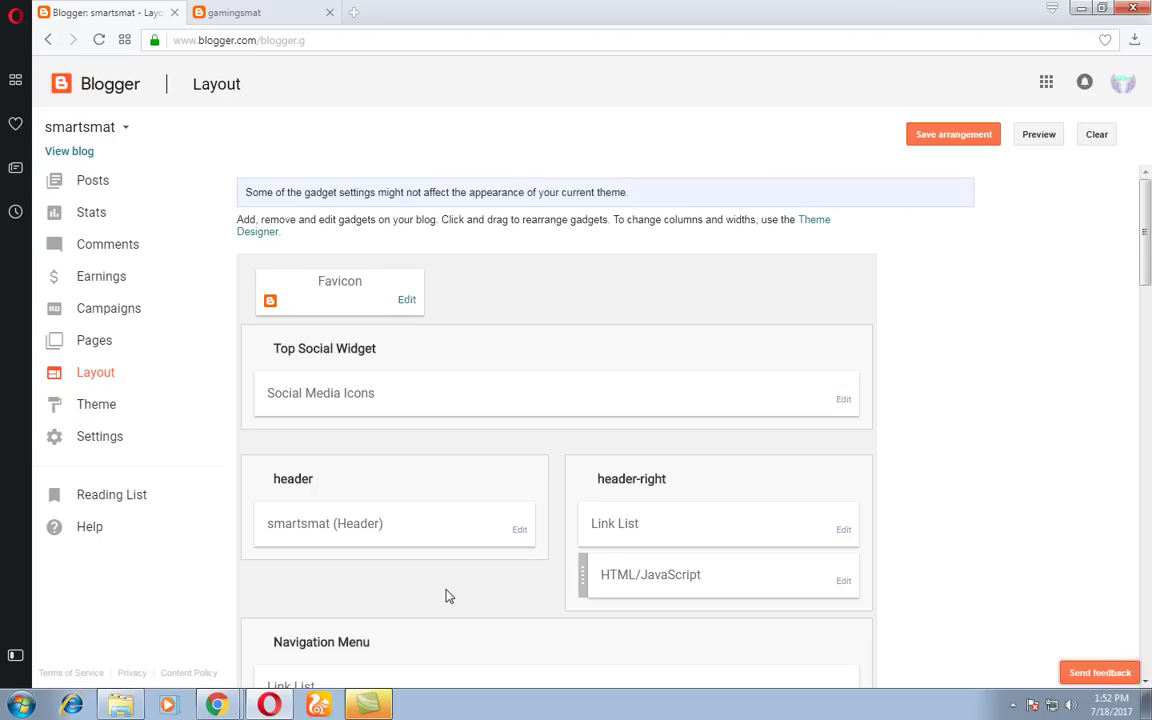
scroll(391, 396, "down", 3)
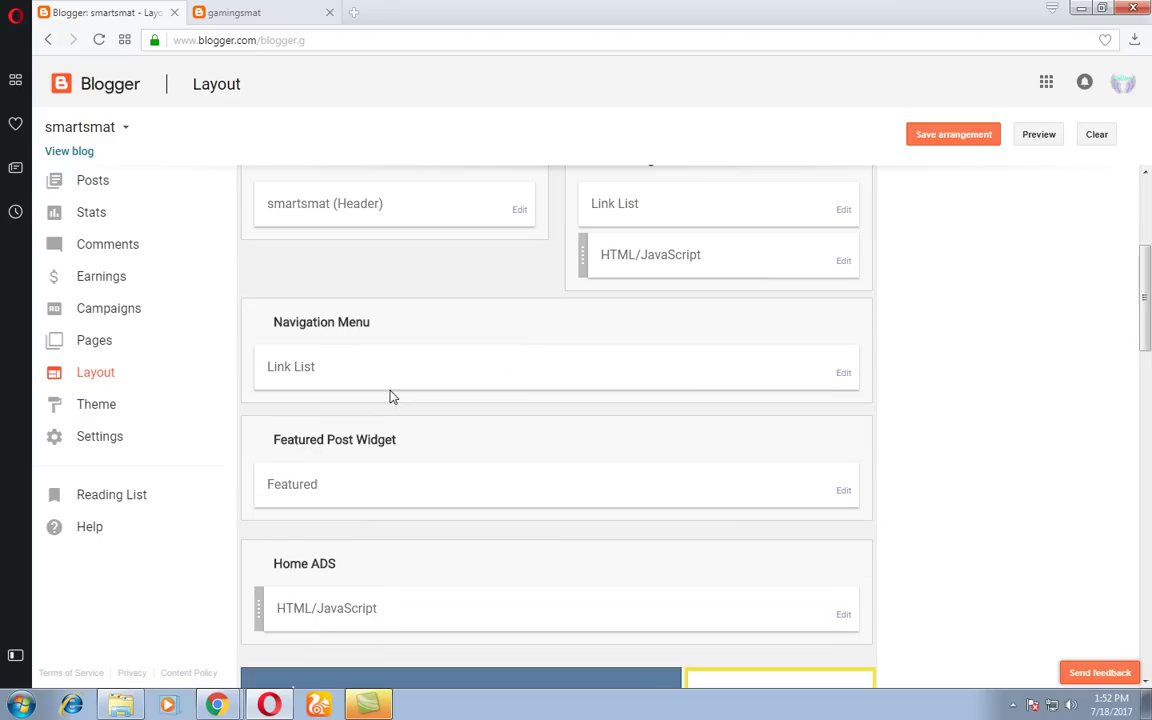
scroll(405, 385, "down", 2)
scroll(416, 365, "down", 3)
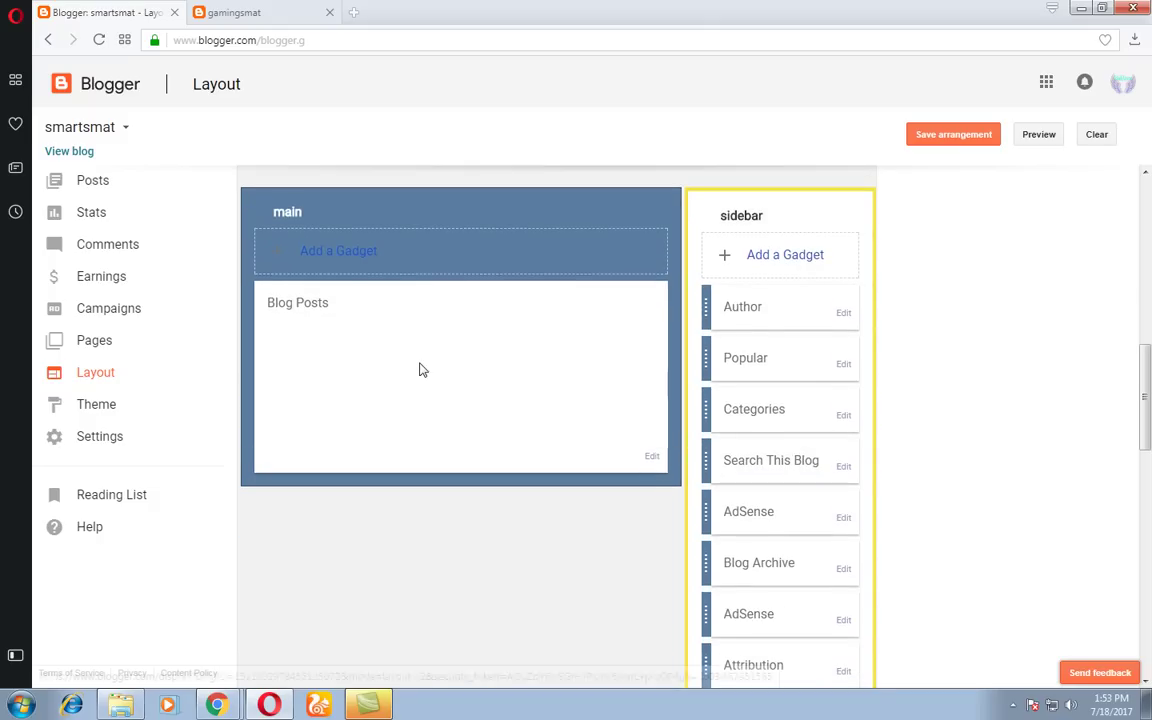
scroll(445, 371, "down", 3)
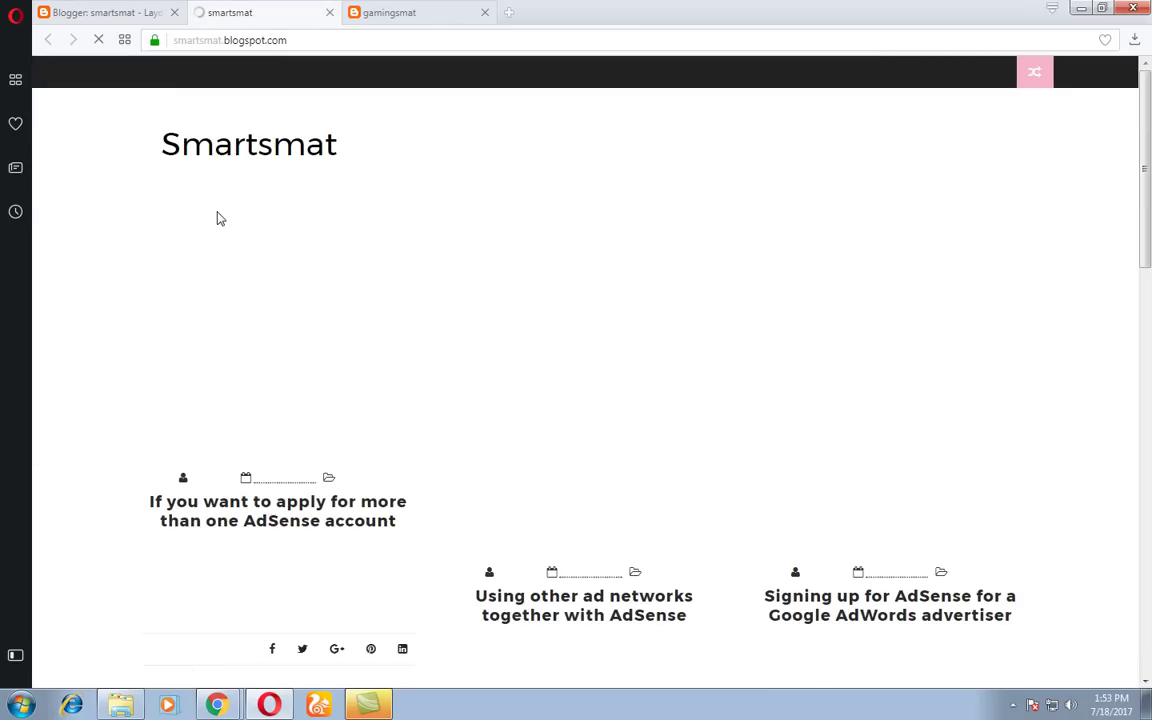
Look through the live smartsmat blog's home page and the posts under its AdSense tag down to the footer
scroll(458, 375, "down", 8)
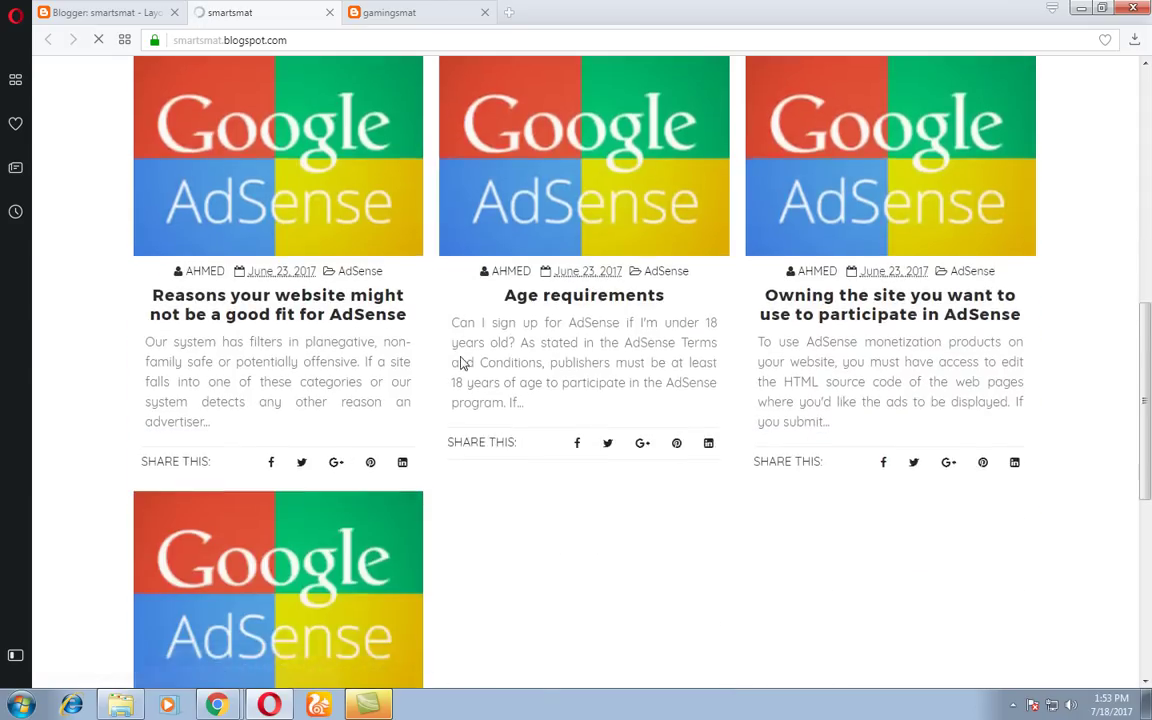
scroll(460, 363, "down", 5)
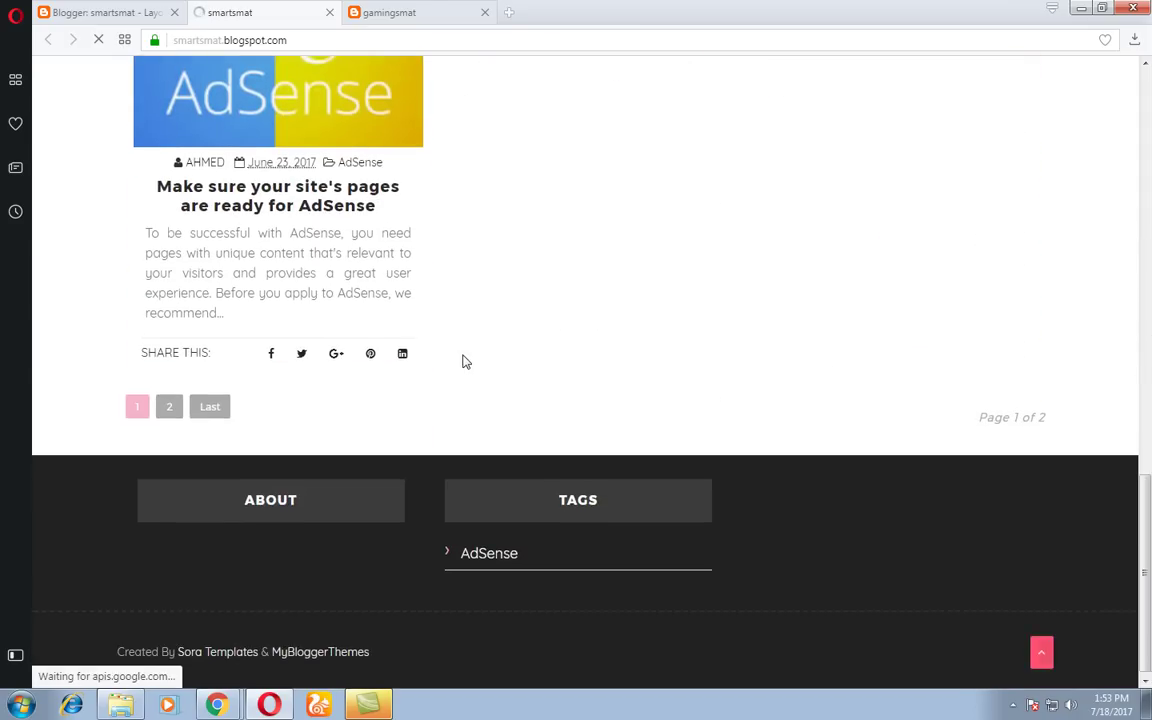
left_click(488, 551)
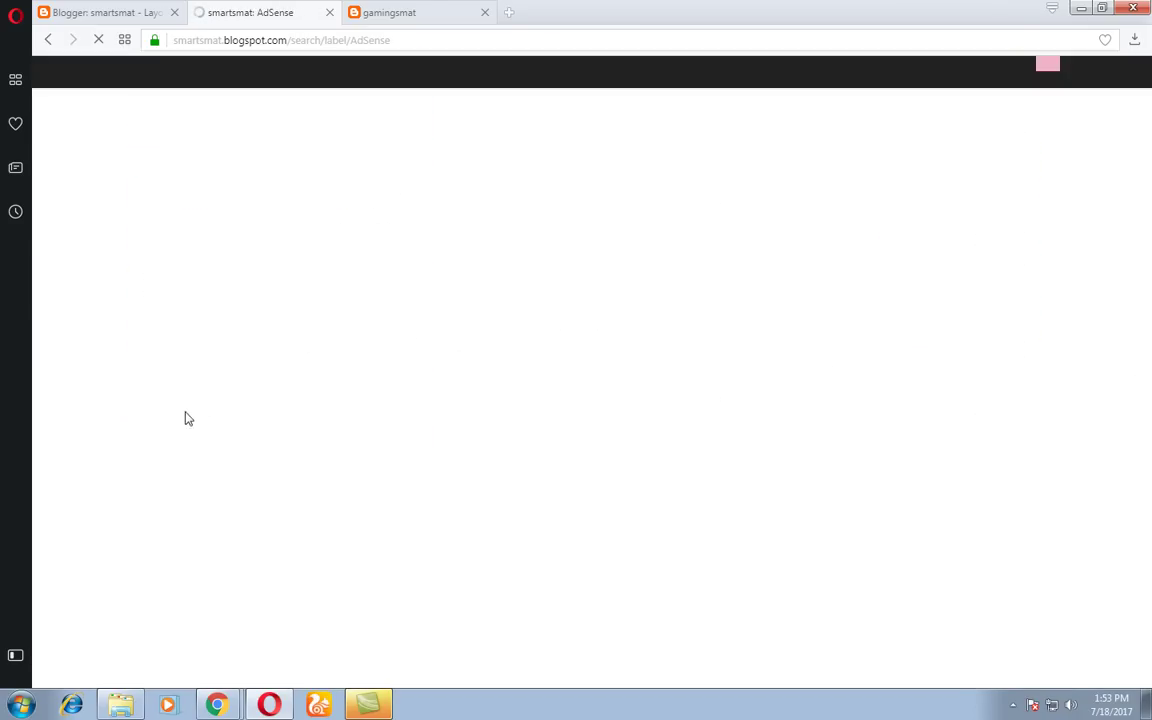
scroll(278, 350, "down", 8)
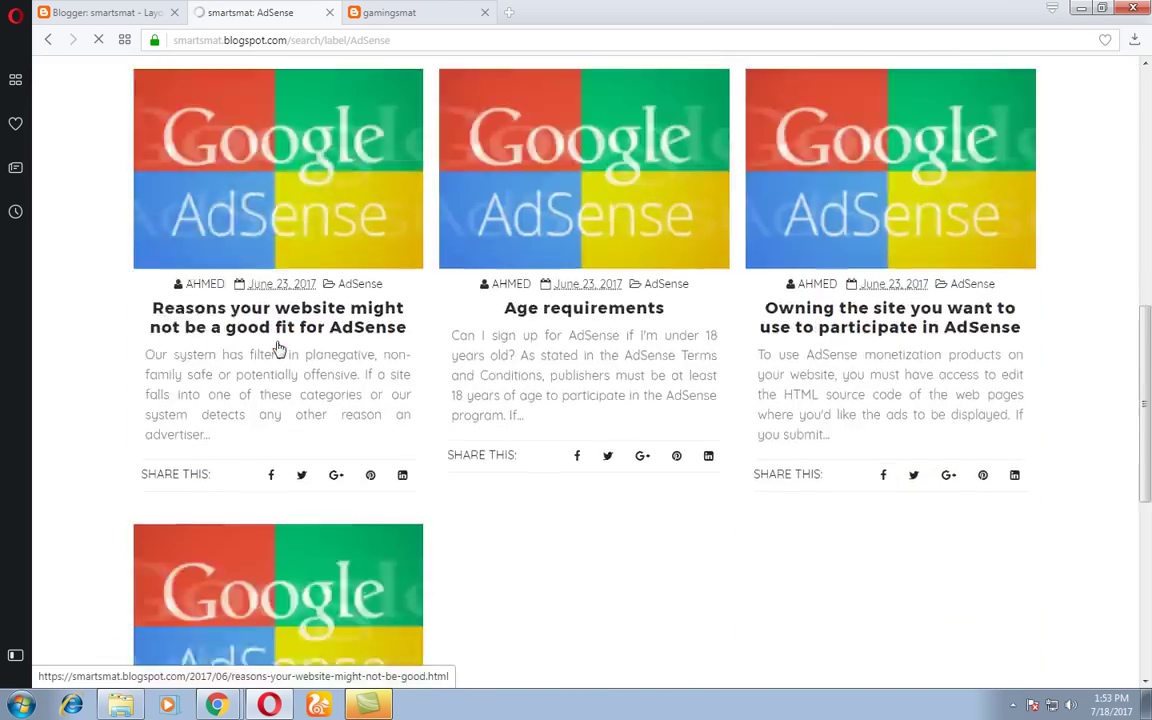
scroll(280, 334, "down", 5)
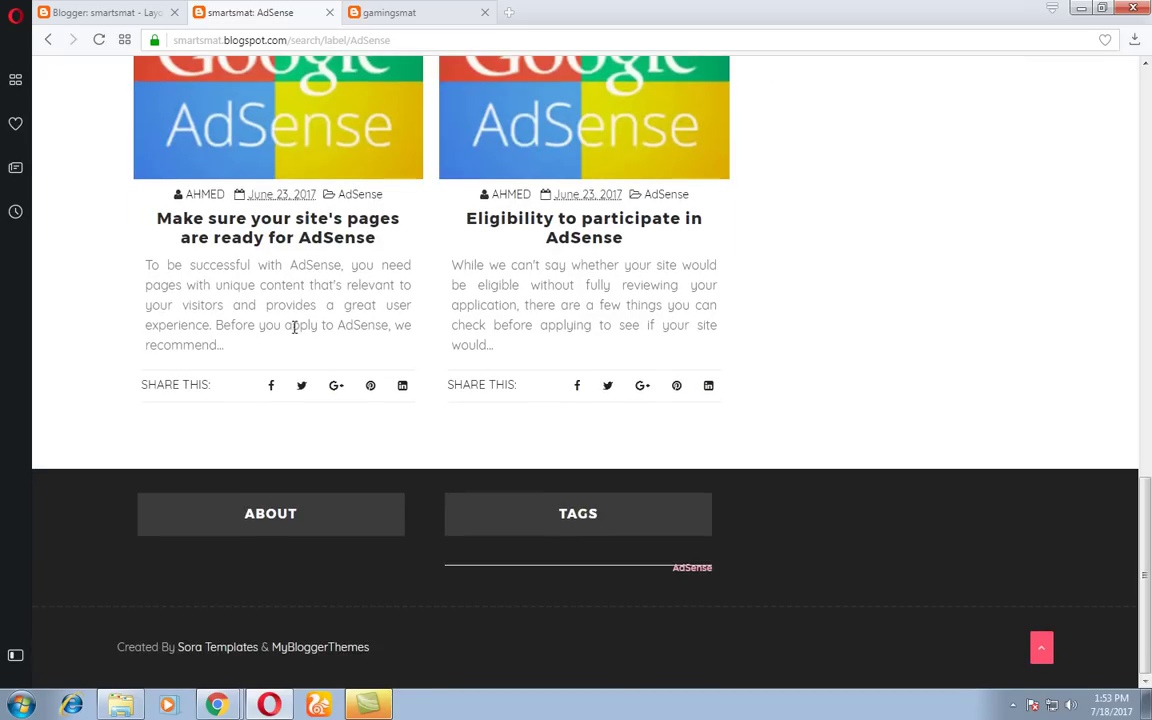